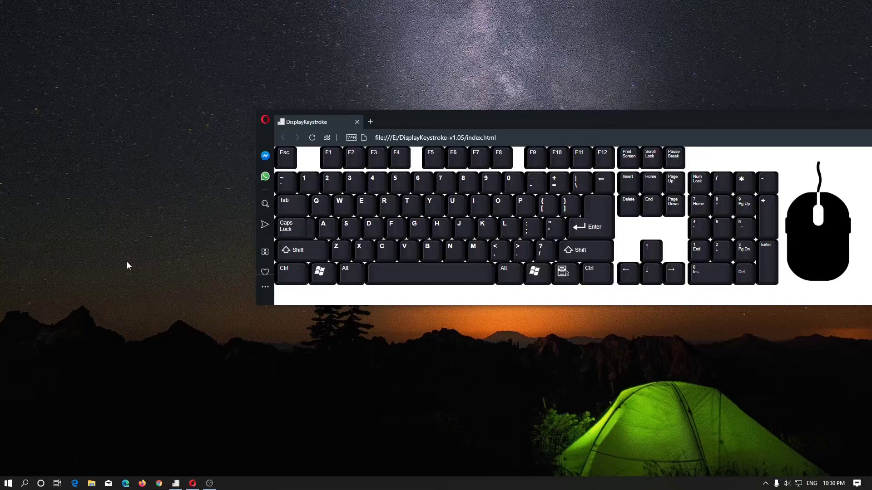
{"action": "right_click", "coordinate": [127, 265]}
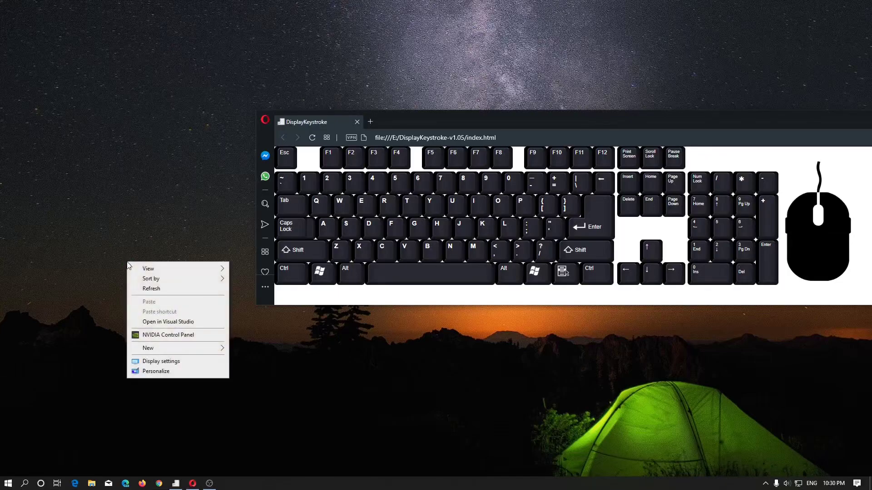
{"action": "left_click", "coordinate": [144, 233]}
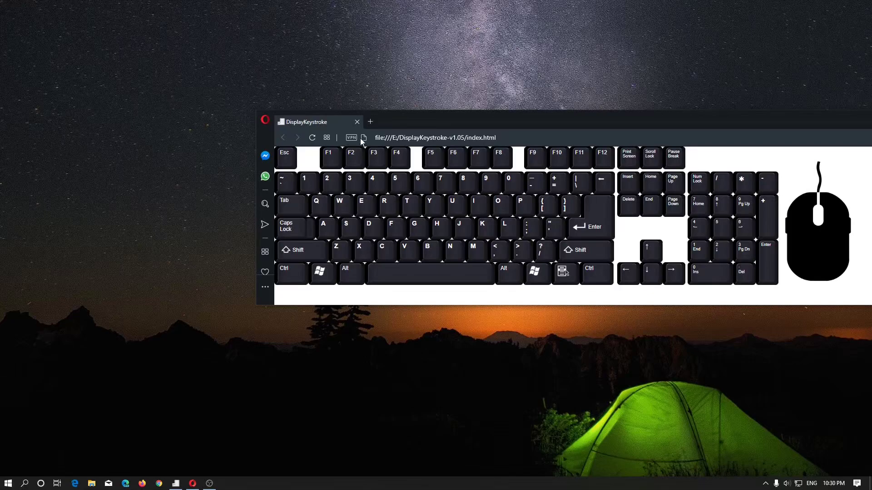
{"action": "left_click_drag", "start_coordinate": [382, 122], "coordinate": [383, 131]}
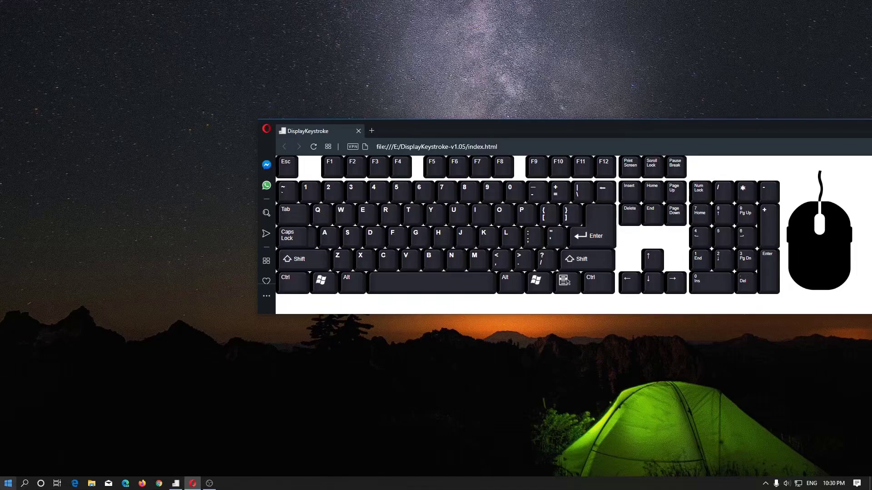
- Search Windows for "mouse" and open the Mouse settings result
{"action": "left_click", "coordinate": [8, 483]}
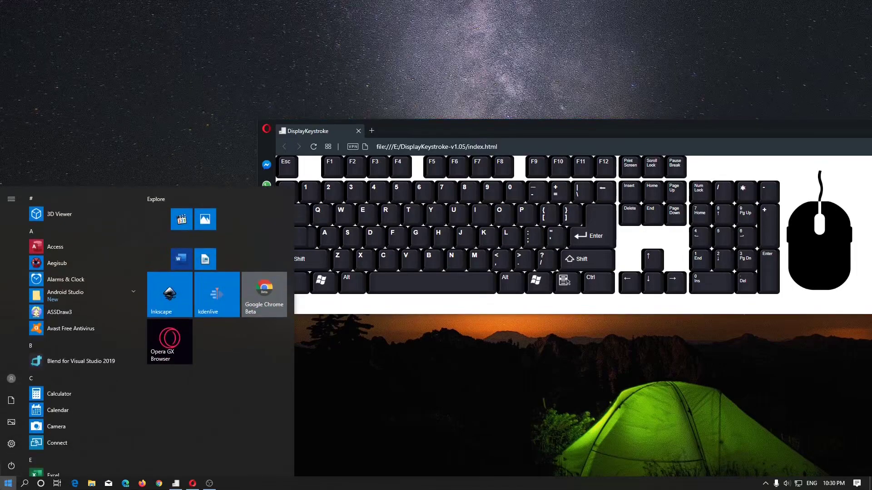
{"action": "type", "text": "mouse"}
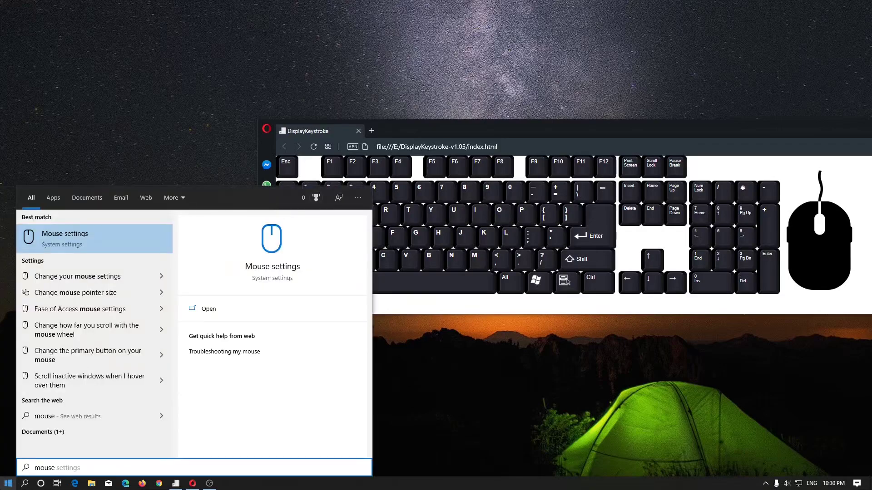
{"action": "left_click", "coordinate": [77, 239]}
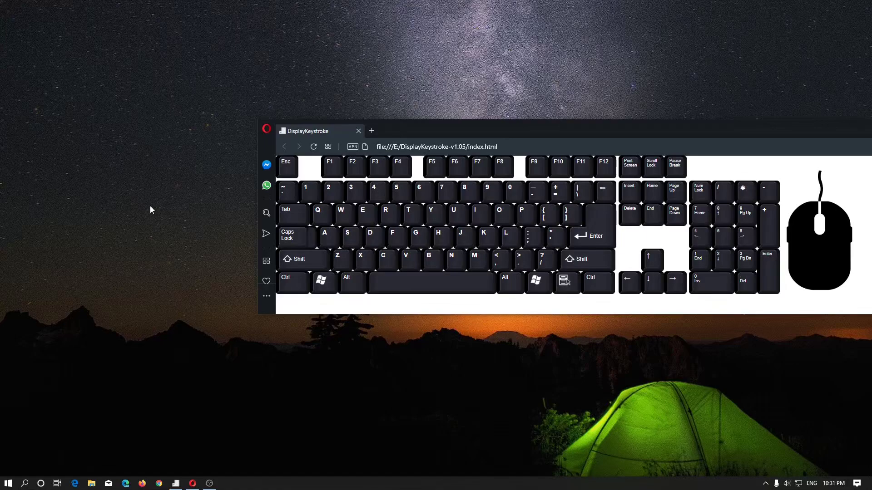
- Open the Mouse page in the Devices category of Windows Settings, and close Settings
{"action": "left_click", "coordinate": [8, 483]}
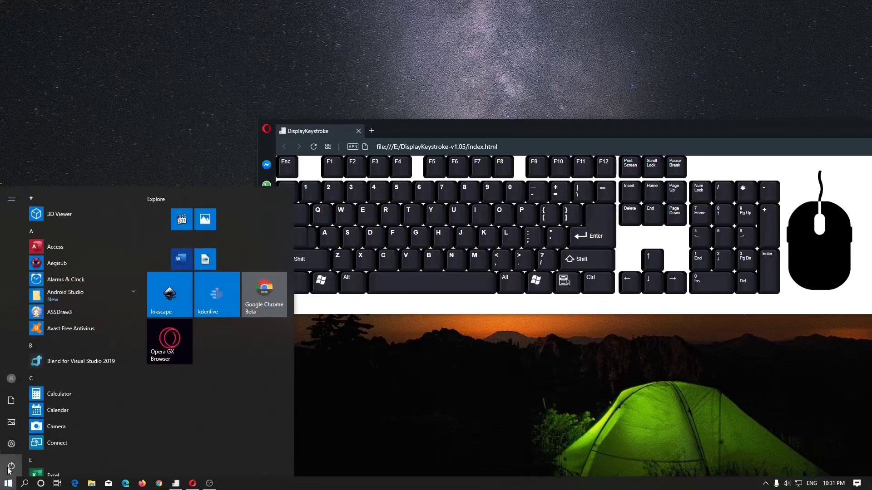
{"action": "left_click", "coordinate": [11, 447]}
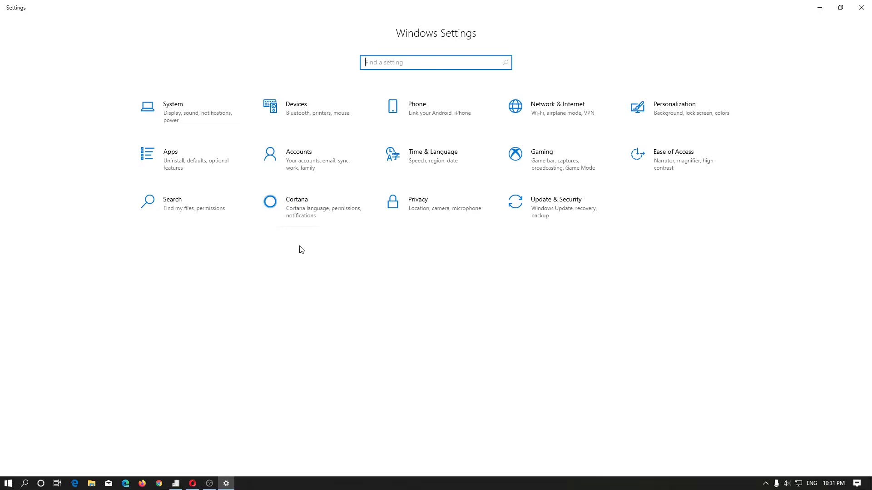
{"action": "left_click", "coordinate": [305, 113]}
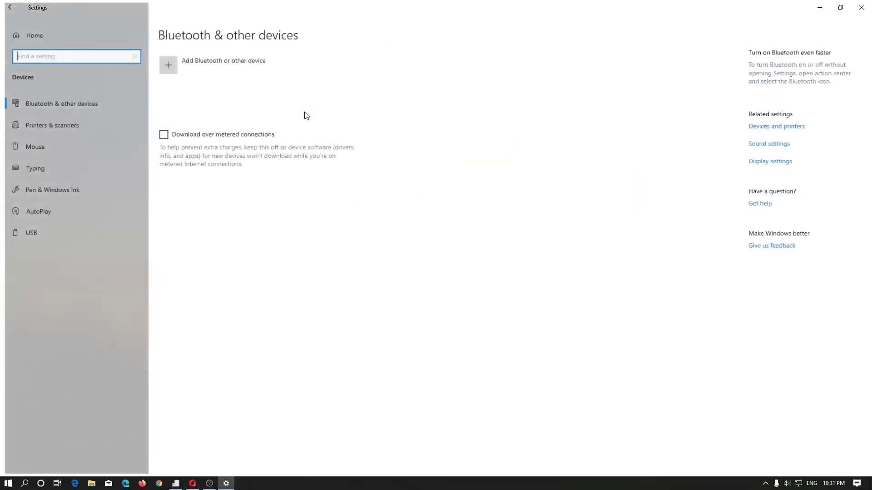
{"action": "left_click", "coordinate": [53, 150]}
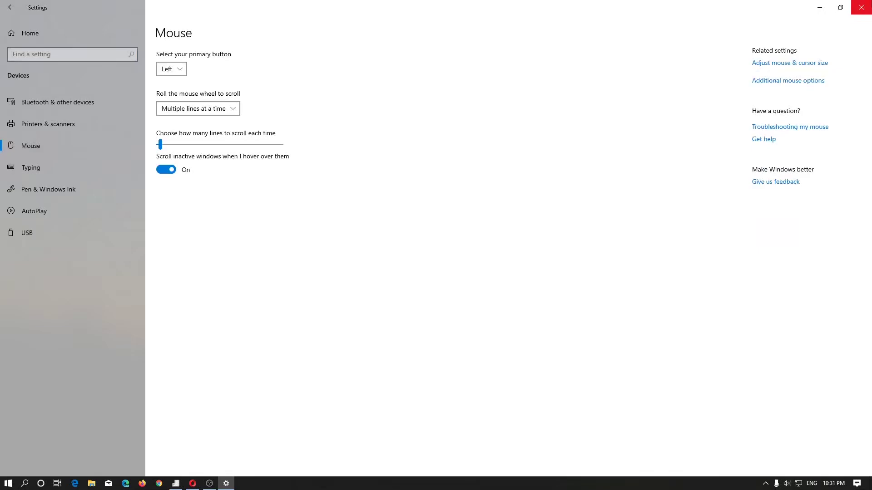
{"action": "left_click", "coordinate": [861, 8]}
- Open Windows Settings, search it for "mouse" and open the Mouse settings page
{"action": "key", "text": "super"}
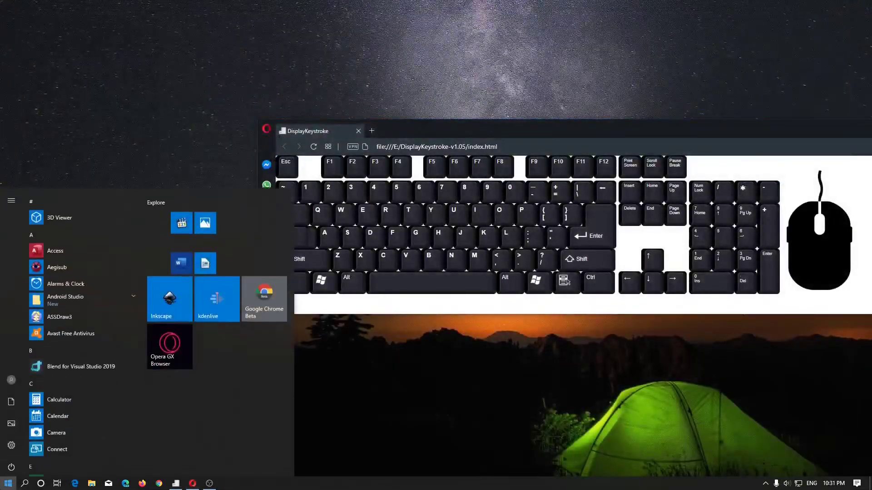
{"action": "left_click", "coordinate": [11, 445]}
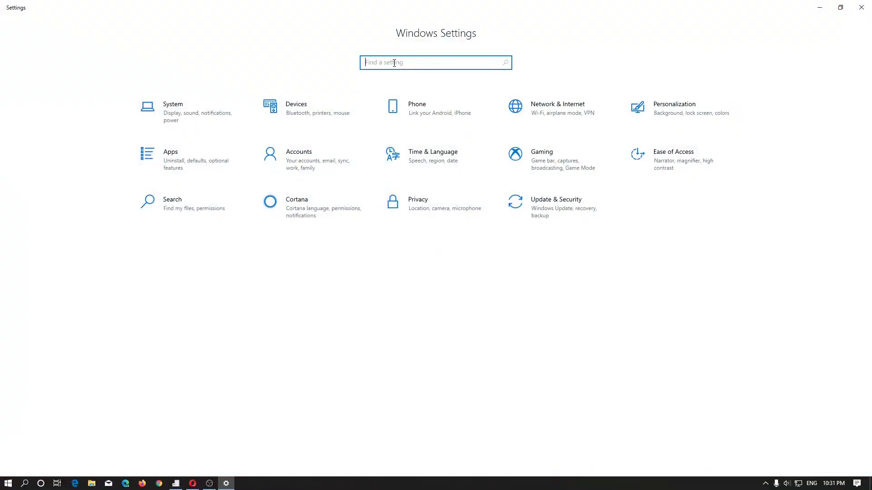
{"action": "type", "text": "mouse"}
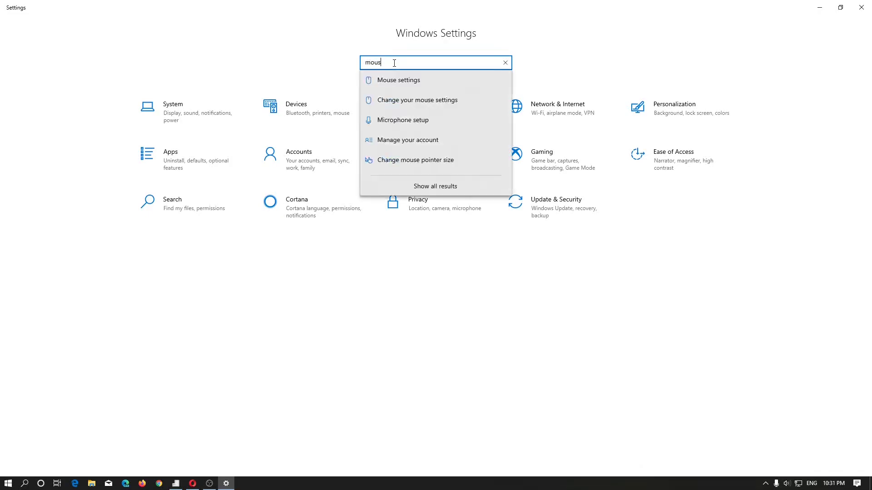
{"action": "left_click", "coordinate": [417, 80]}
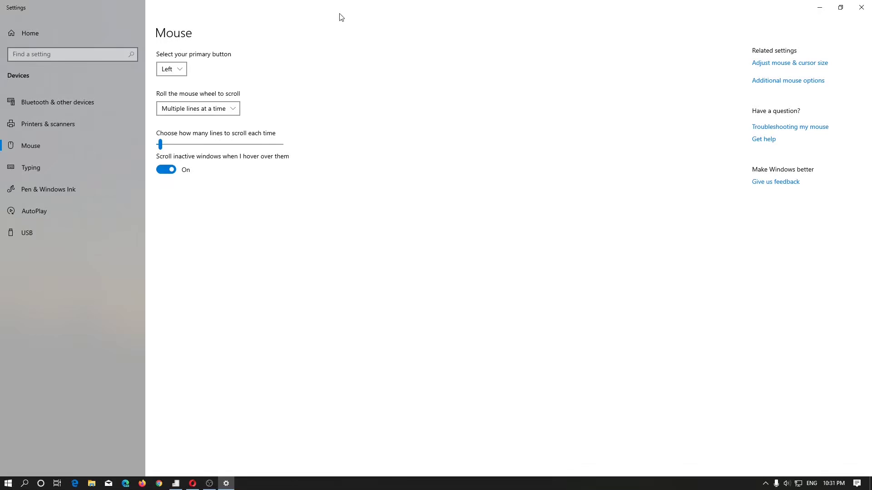
- Set the primary mouse button to Right and try the swapped buttons on the Settings window
{"action": "left_click", "coordinate": [180, 70]}
{"action": "left_click", "coordinate": [173, 83]}
{"action": "right_click", "coordinate": [368, 214]}
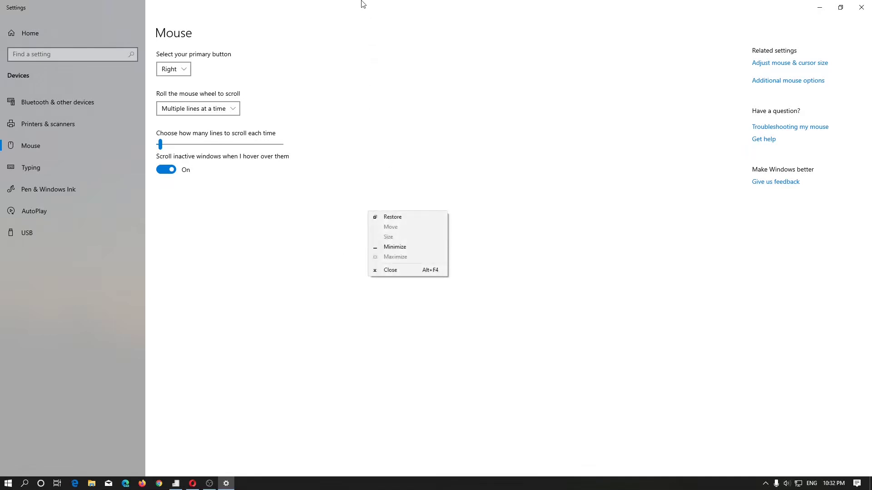
{"action": "left_click", "coordinate": [346, 32]}
- Restore Settings to a smaller window over the desktop and test the mouse button on the DisplayKeystroke page
{"action": "left_click_drag", "start_coordinate": [290, 6], "coordinate": [233, 136]}
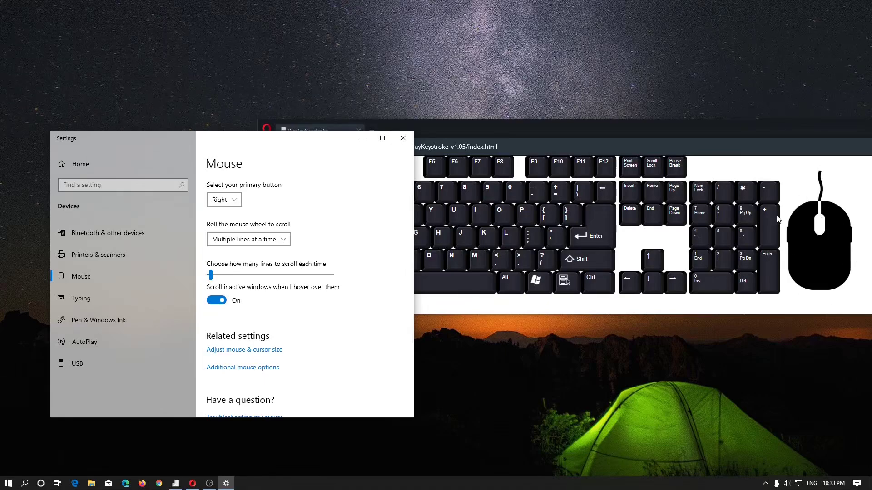
{"action": "left_click", "coordinate": [822, 218]}
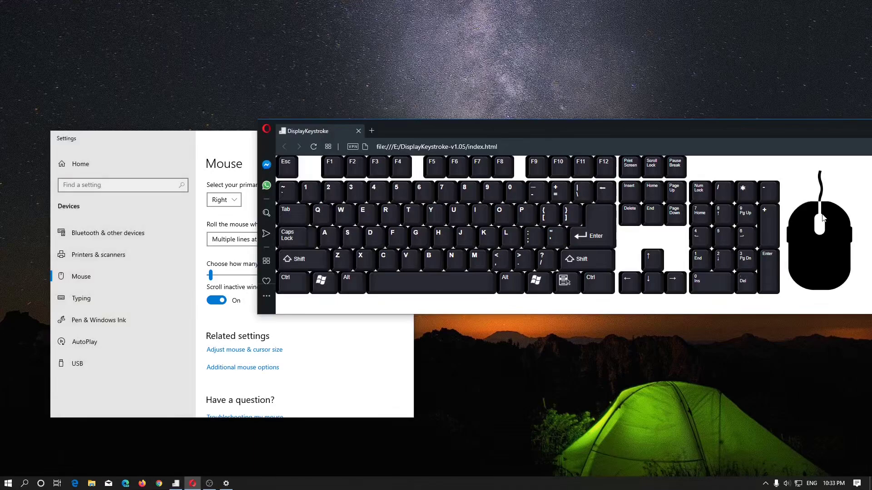
{"action": "left_click", "coordinate": [822, 218]}
- Set the primary mouse button back to Left on the Mouse settings page
{"action": "left_click", "coordinate": [237, 202]}
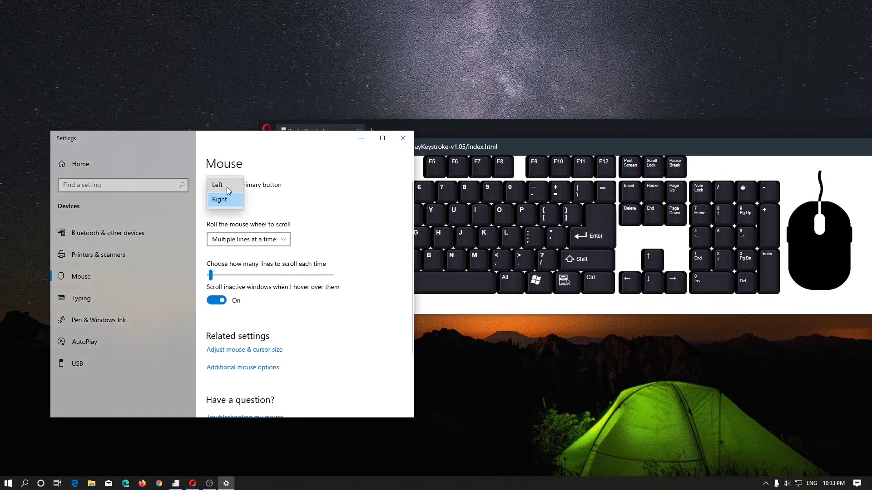
{"action": "left_click", "coordinate": [228, 186]}
{"action": "left_click", "coordinate": [274, 203]}
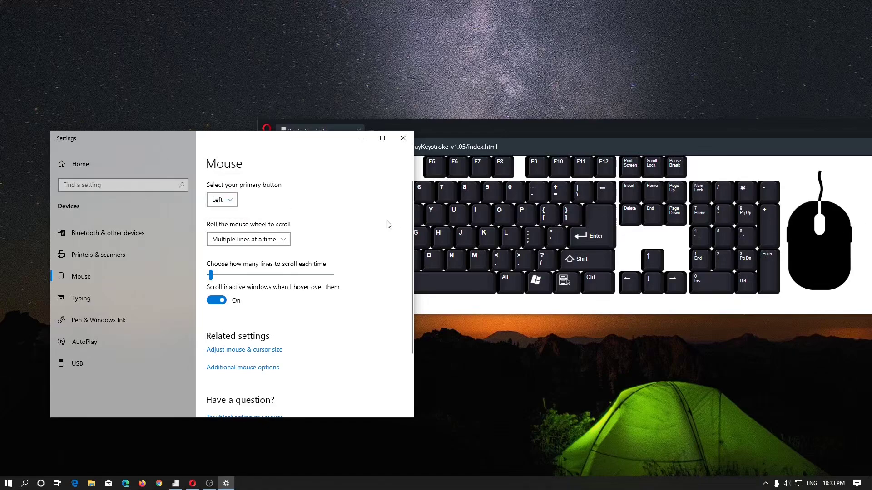
{"action": "left_click", "coordinate": [345, 200]}
- Search Windows for "control", open Control Panel and maximize its window
{"action": "left_click", "coordinate": [8, 483]}
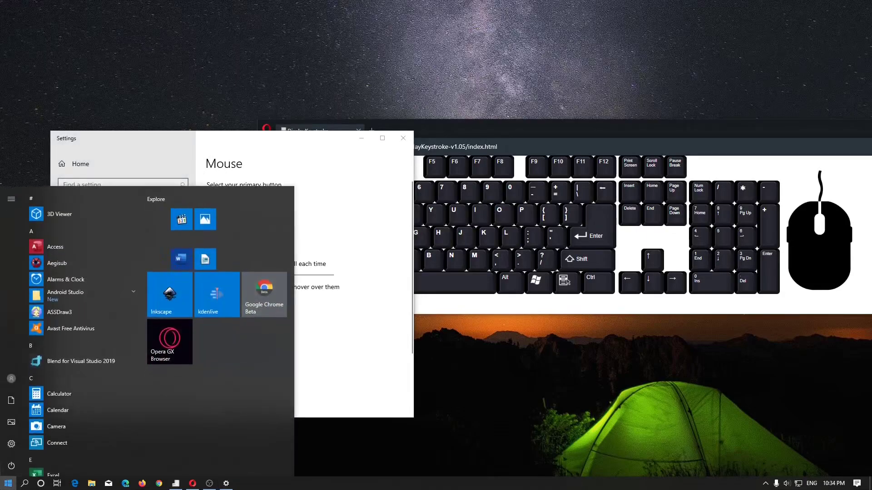
{"action": "type", "text": "con"}
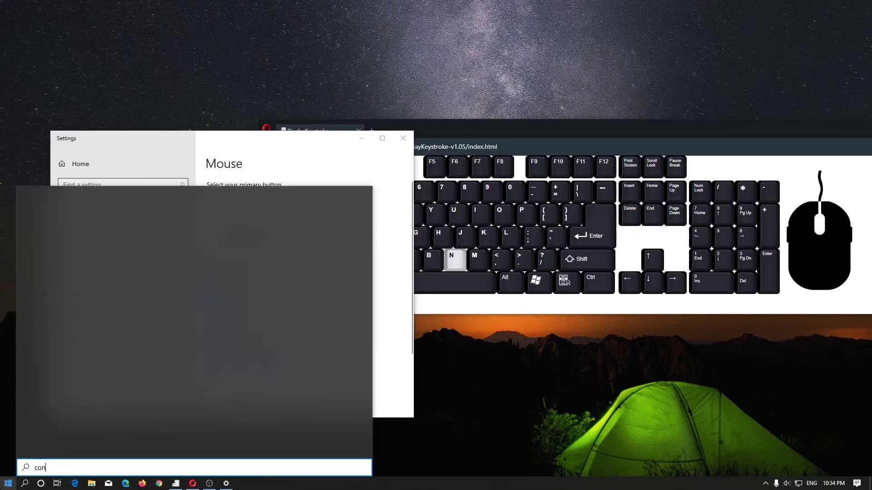
{"action": "type", "text": "trol"}
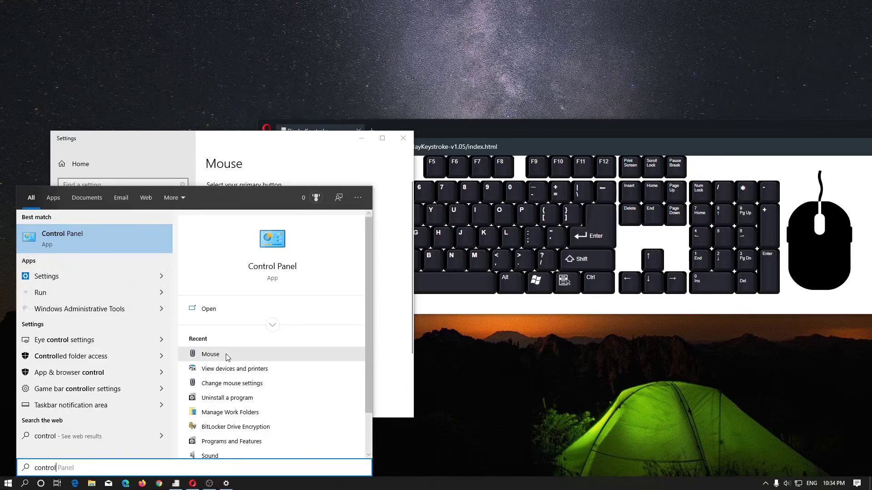
{"action": "left_click", "coordinate": [149, 250]}
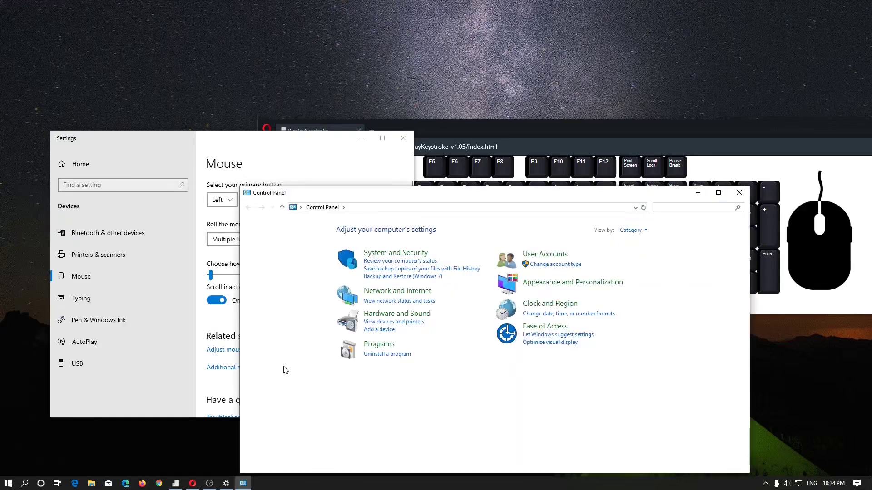
{"action": "left_click", "coordinate": [718, 193]}
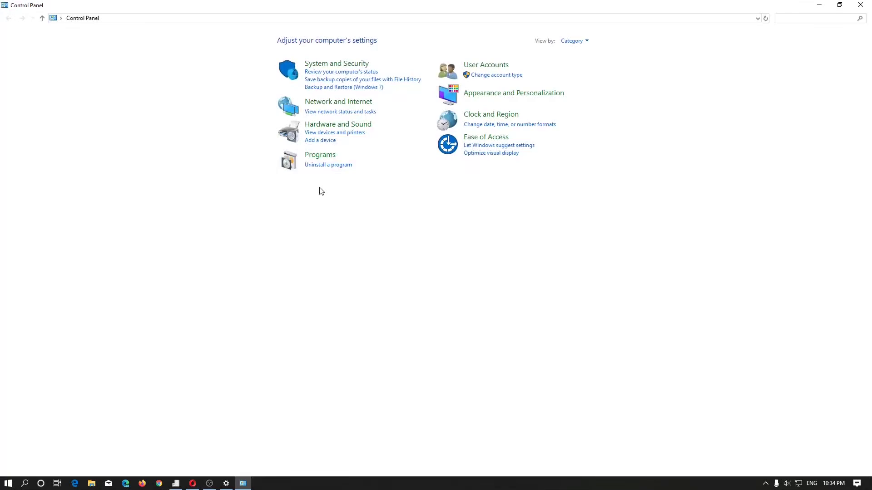
- Search Control Panel for "mouse", open the Change mouse settings result, and cancel the Mouse Properties dialog
{"action": "left_click", "coordinate": [817, 18]}
{"action": "type", "text": "mouse"}
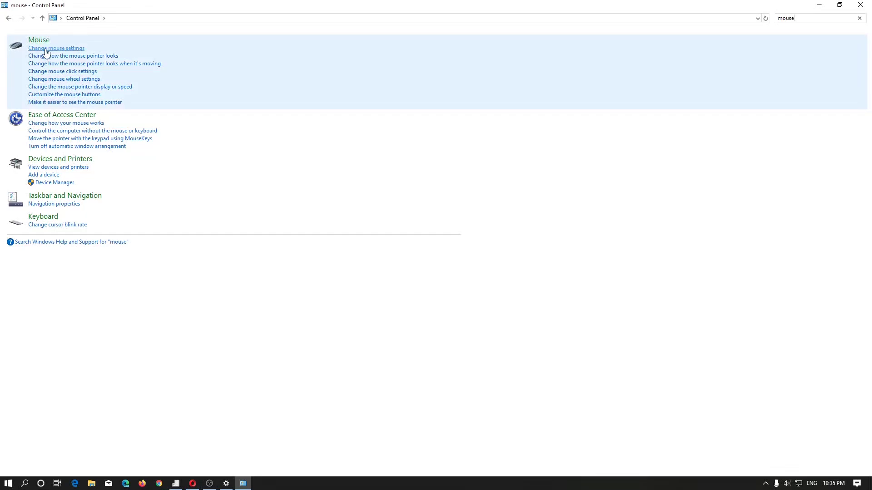
{"action": "left_click", "coordinate": [46, 49]}
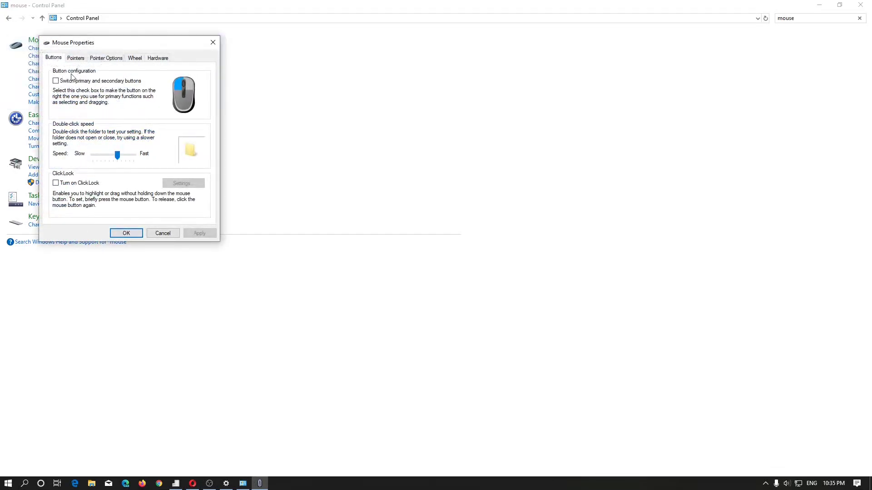
{"action": "left_click", "coordinate": [165, 236]}
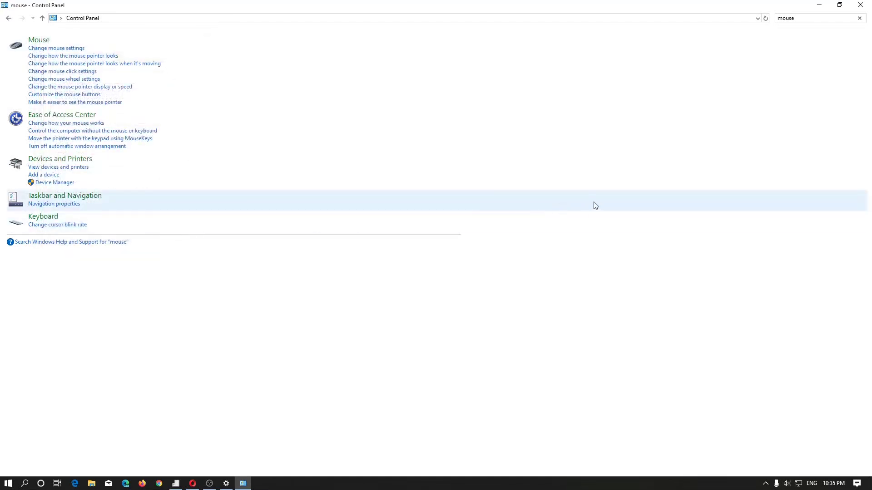
- Return to the Control Panel home, switch its view to Large icons and open the Mouse item
{"action": "left_click", "coordinate": [8, 19]}
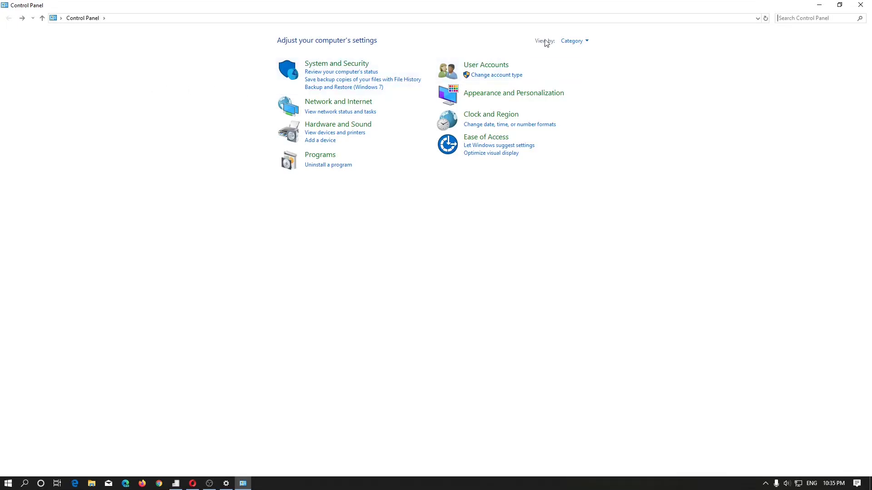
{"action": "left_click", "coordinate": [579, 45]}
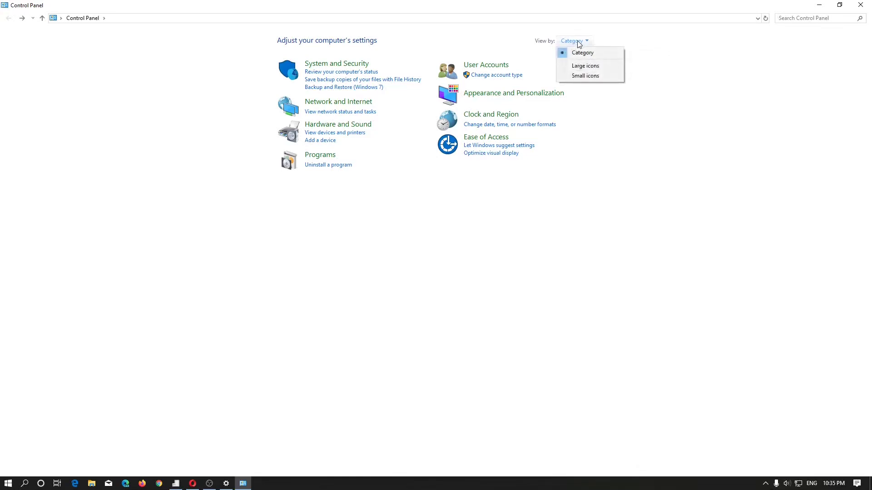
{"action": "left_click", "coordinate": [593, 69]}
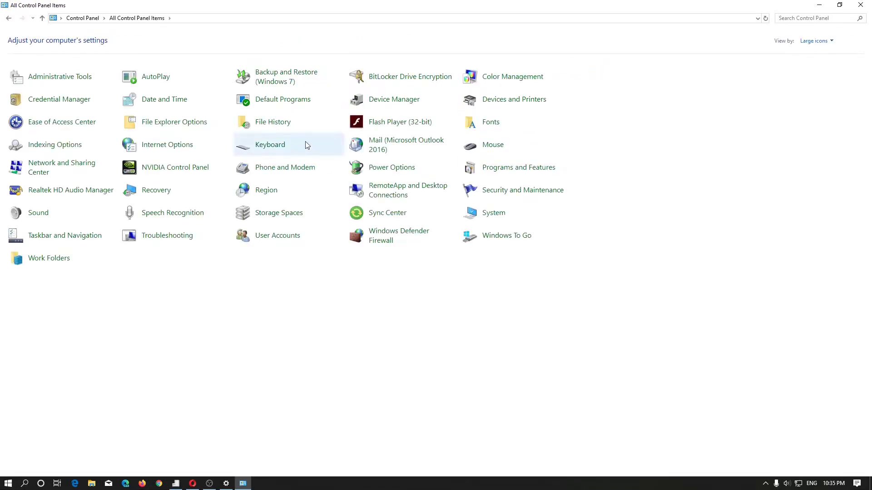
{"action": "left_click", "coordinate": [487, 155]}
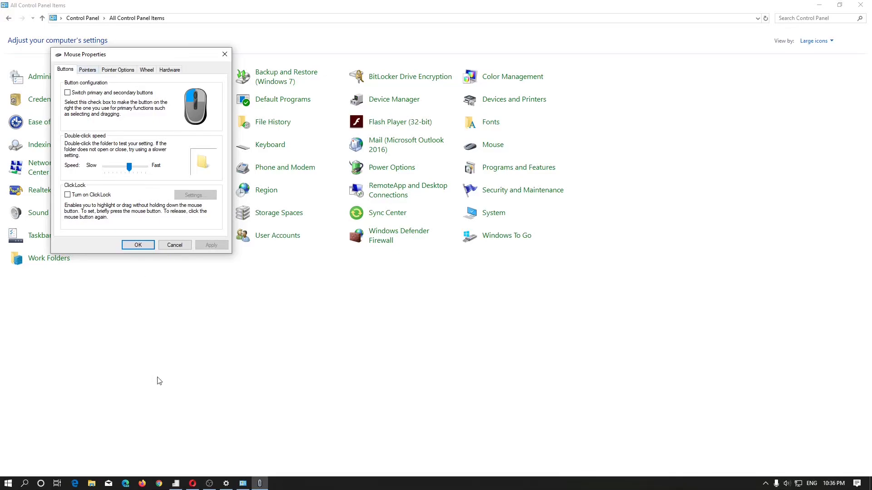
- Bring the Settings window forward and place it beside the Mouse Properties dialog
{"action": "mouse_move", "coordinate": [243, 484]}
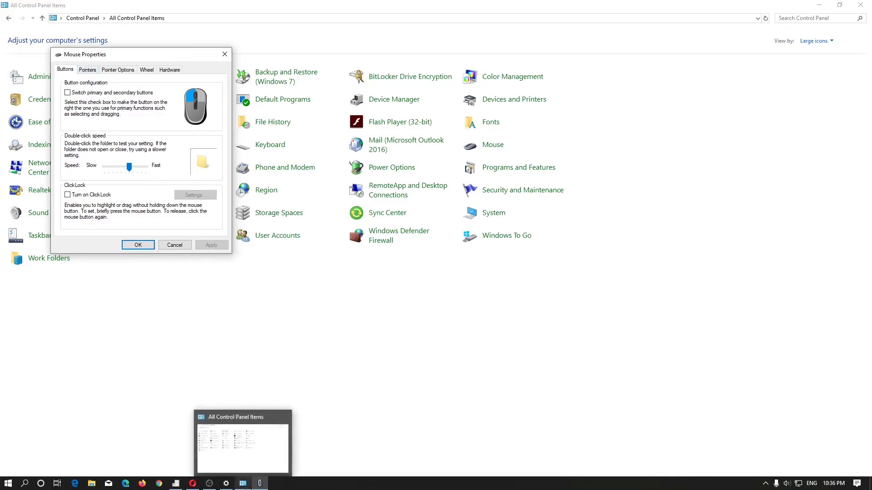
{"action": "left_click", "coordinate": [226, 483]}
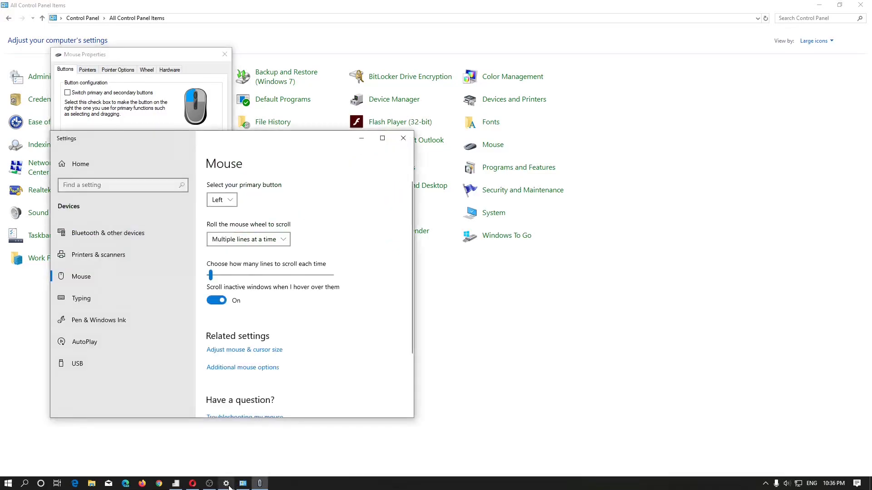
{"action": "left_click_drag", "start_coordinate": [265, 142], "coordinate": [568, 95]}
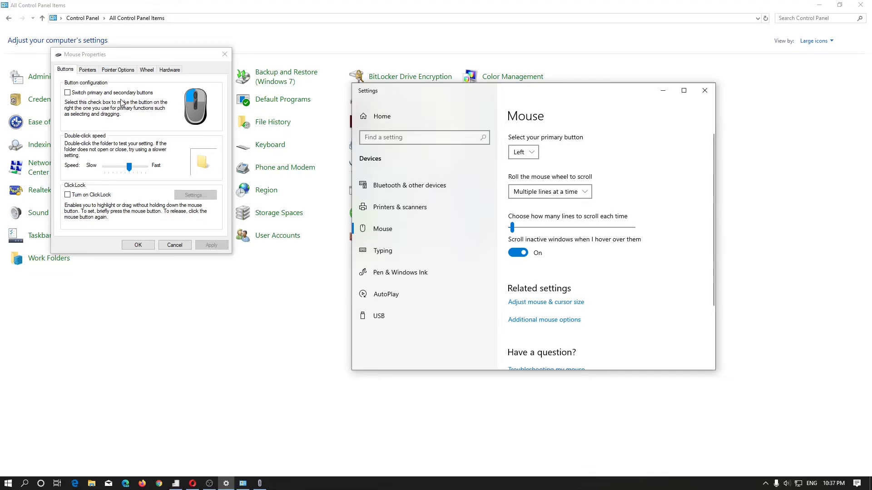
- Enable "Switch primary and secondary buttons" in Mouse Properties and try the mouse buttons on the Settings window's title bar
{"action": "left_click", "coordinate": [75, 93]}
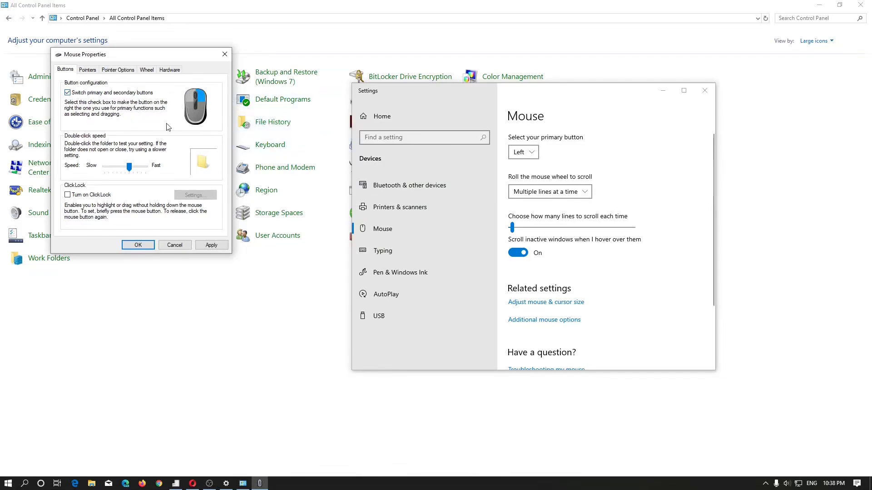
{"action": "right_click", "coordinate": [668, 98]}
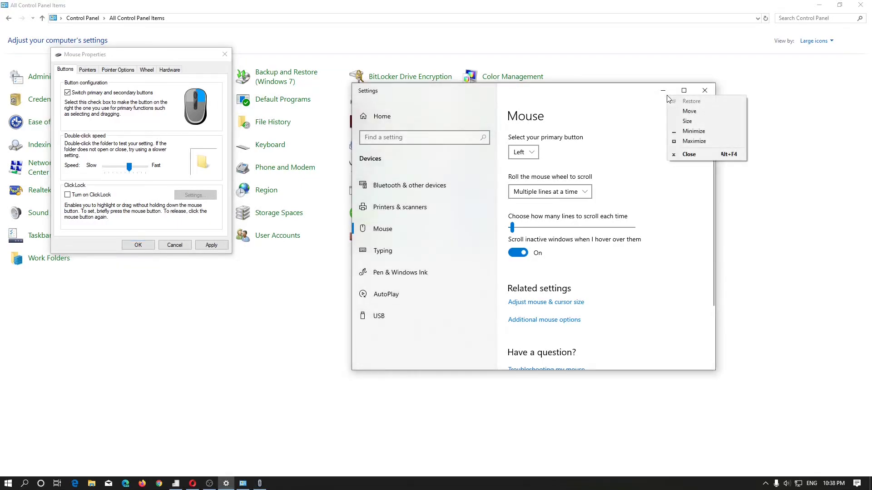
{"action": "right_click", "coordinate": [654, 96]}
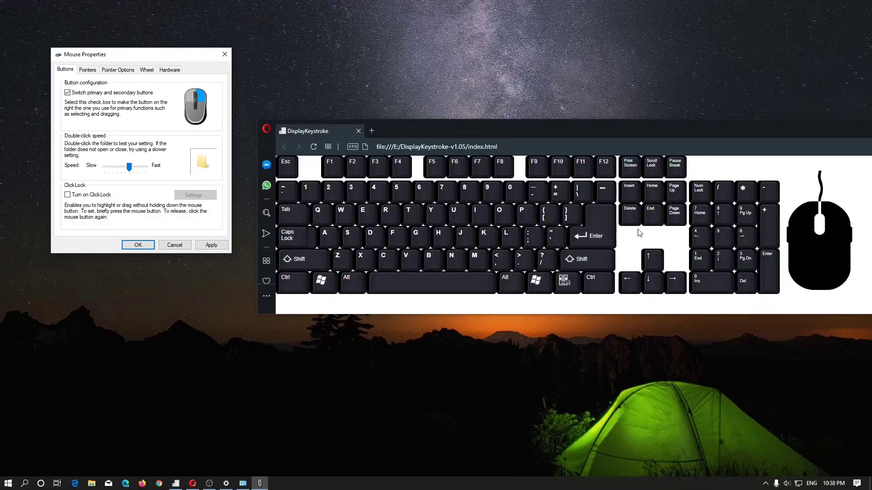
- Test both mouse buttons on the DisplayKeystroke page in Opera, opening and dismissing the page's context menu
{"action": "left_click", "coordinate": [657, 240]}
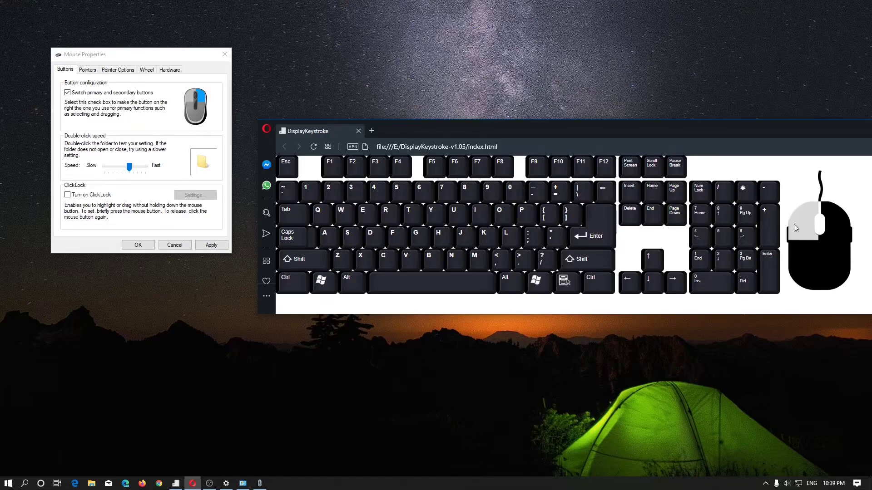
{"action": "left_click", "coordinate": [679, 236]}
{"action": "right_click", "coordinate": [679, 236]}
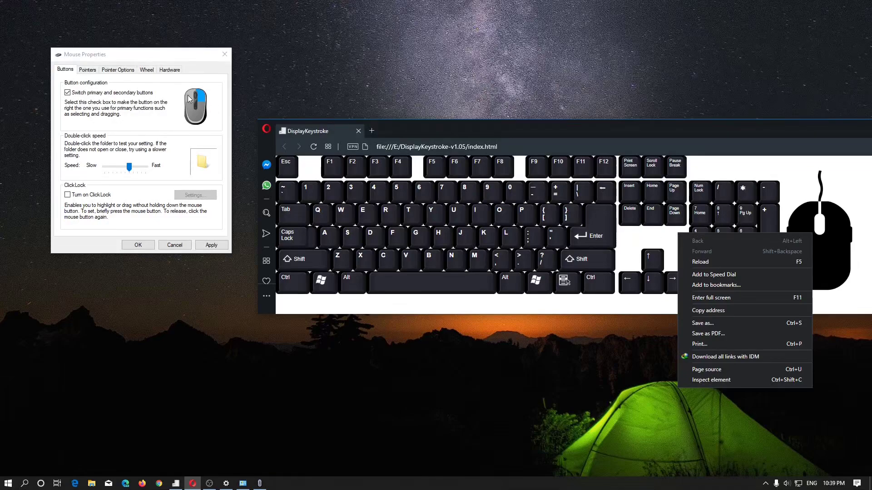
{"action": "left_click", "coordinate": [624, 237]}
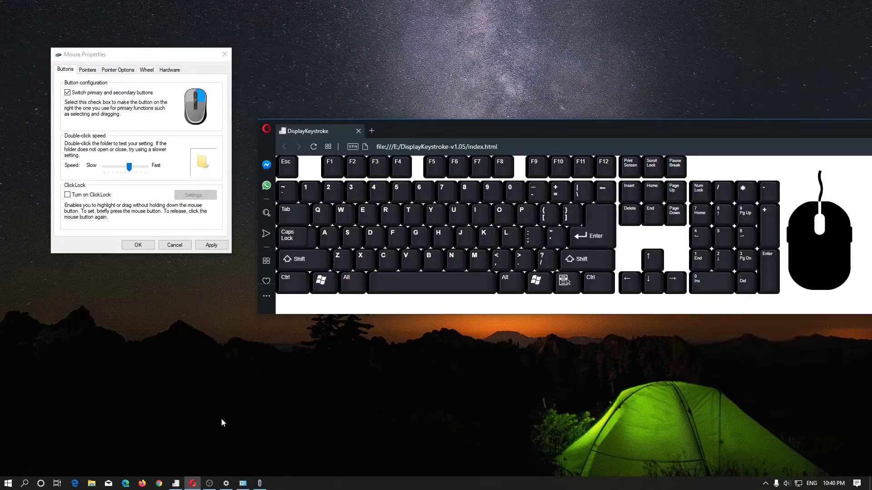
- Bring the Settings window forward, apply the swapped buttons in Mouse Properties and test the primary button on the empty desktop
{"action": "left_click", "coordinate": [226, 483]}
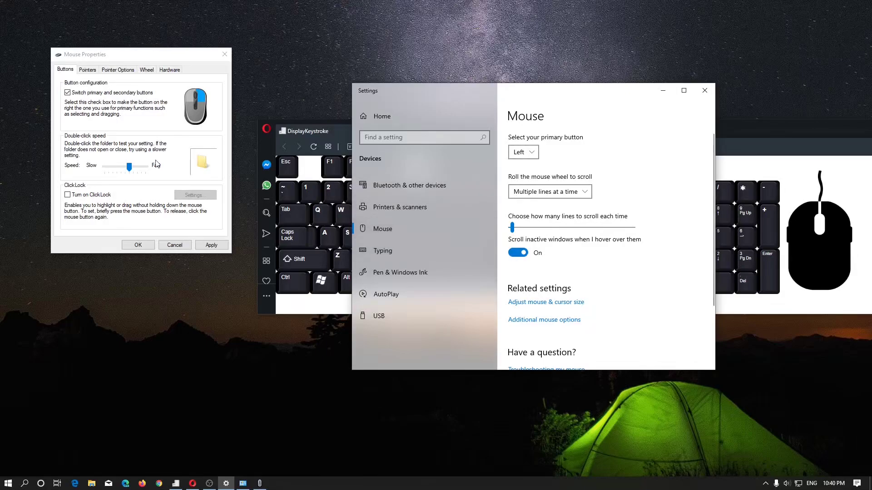
{"action": "left_click", "coordinate": [212, 246]}
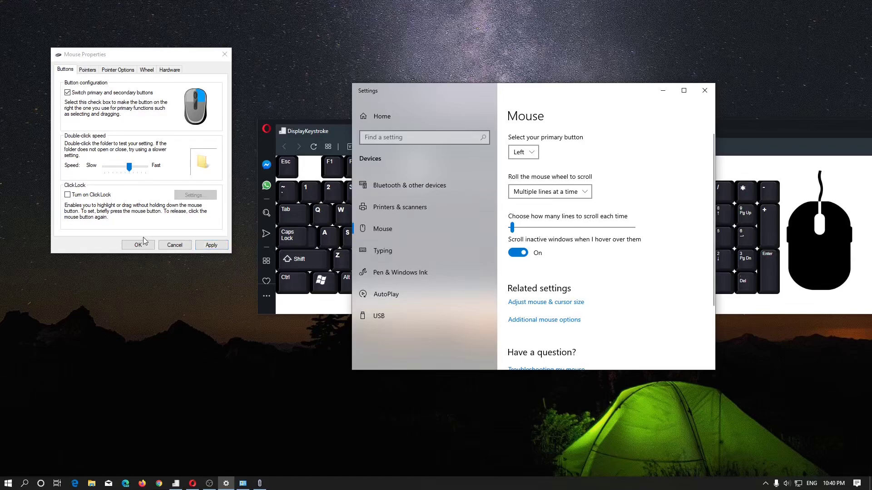
{"action": "left_click", "coordinate": [212, 245]}
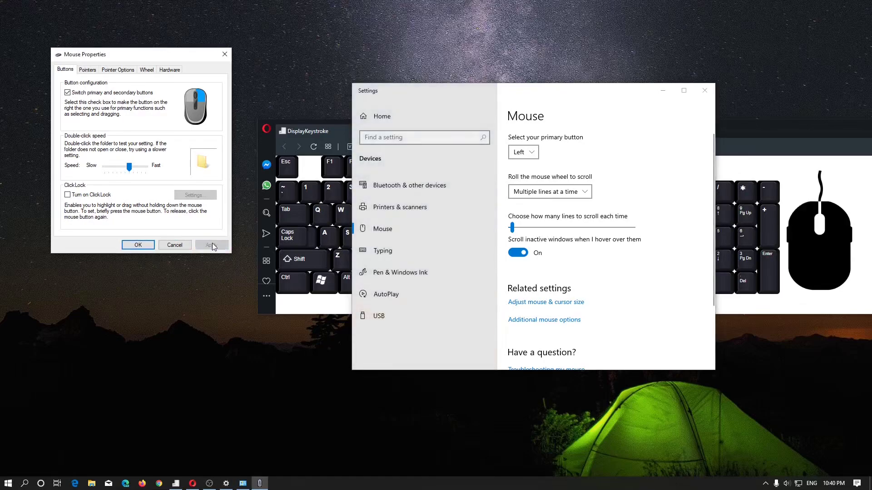
{"action": "left_click", "coordinate": [165, 389]}
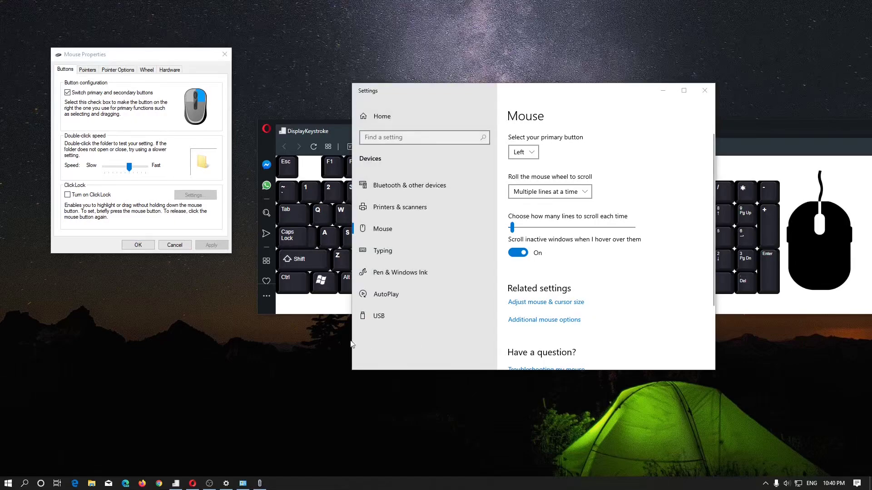
{"action": "left_click", "coordinate": [225, 347]}
{"action": "left_click", "coordinate": [325, 389]}
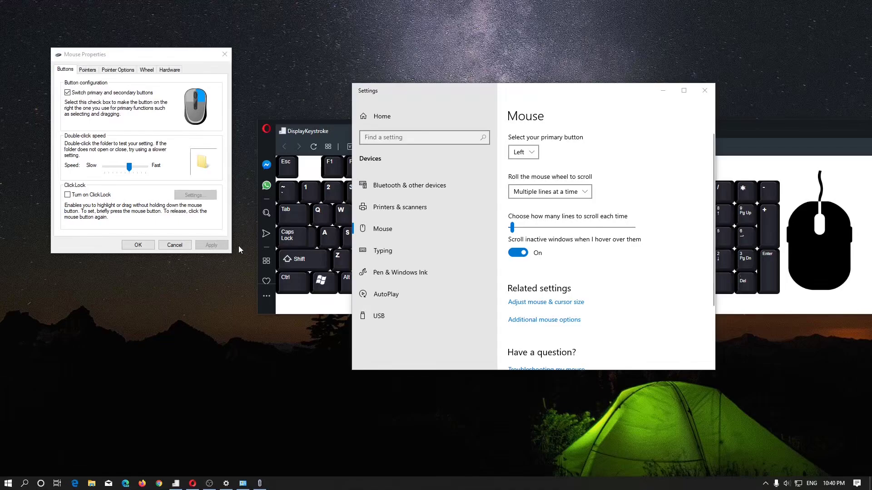